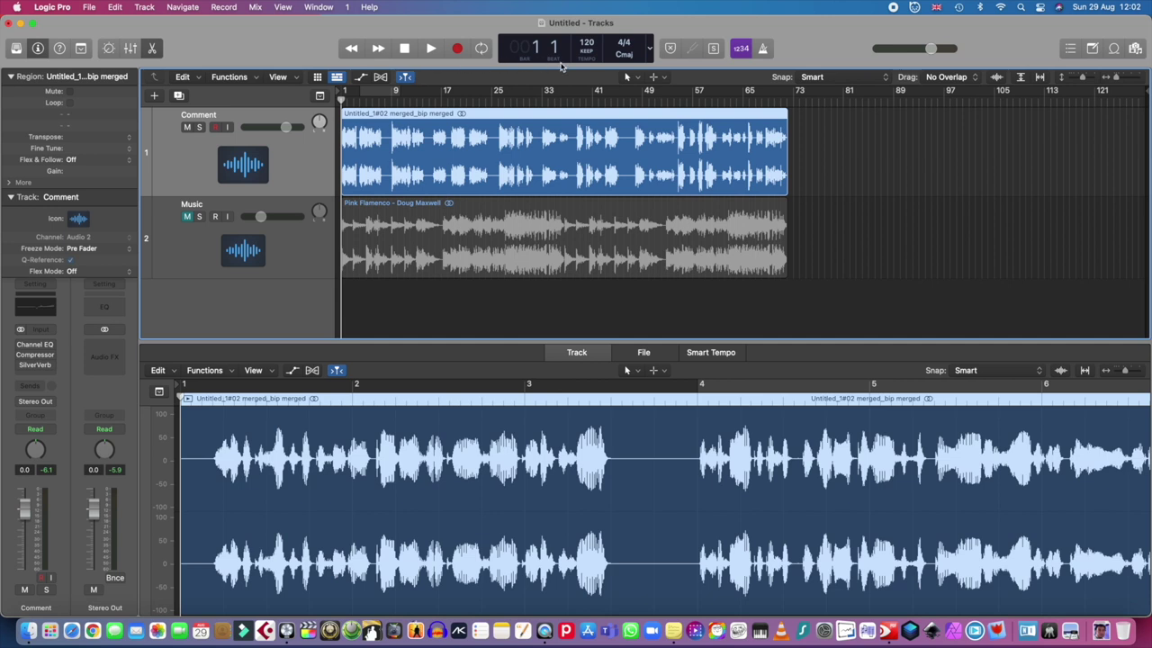
Step: Play the Comment track with its effects off from the start and again from bar 32, stopping after each listen
{"action": "left_click", "coordinate": [433, 50]}
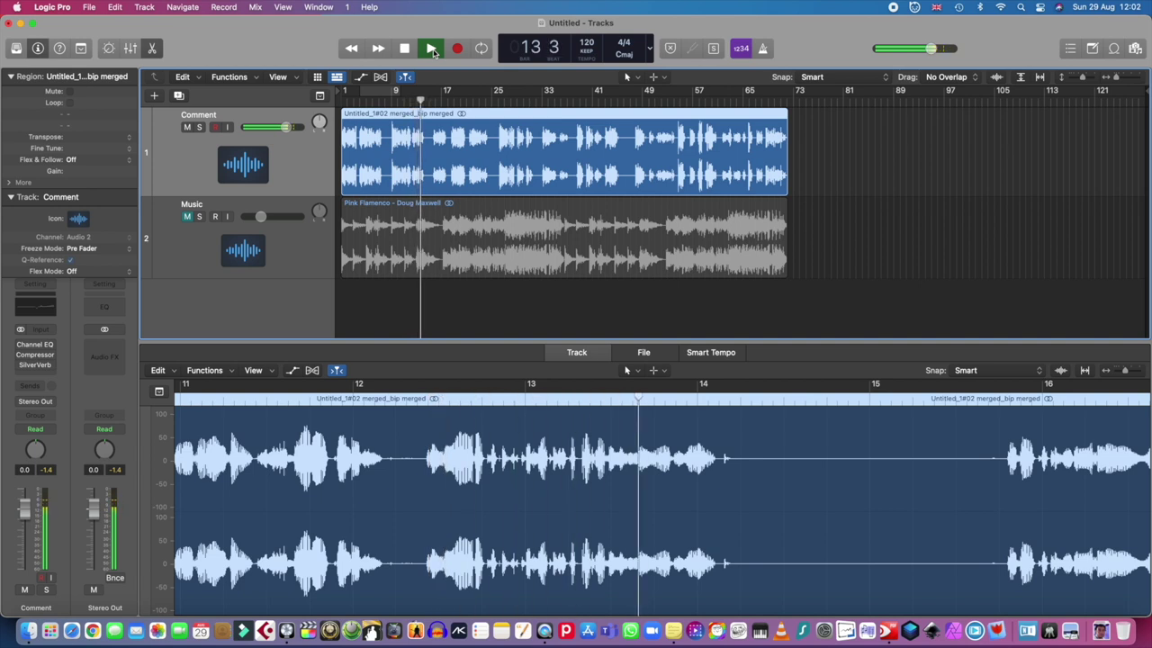
{"action": "left_click", "coordinate": [433, 51]}
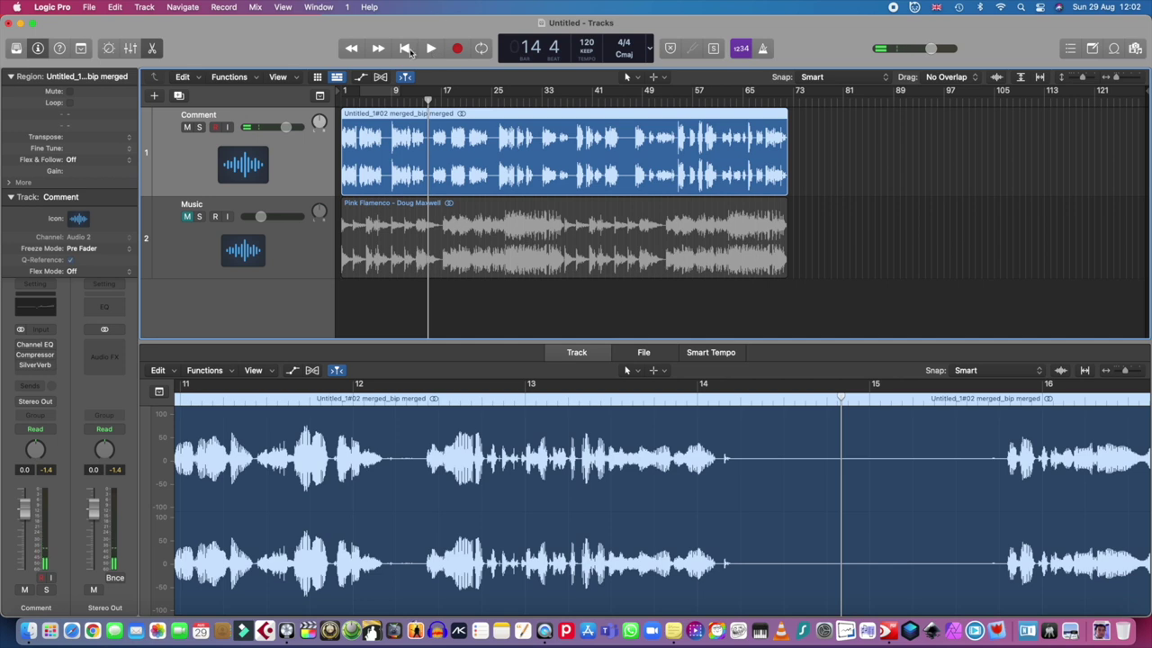
{"action": "left_click", "coordinate": [407, 49]}
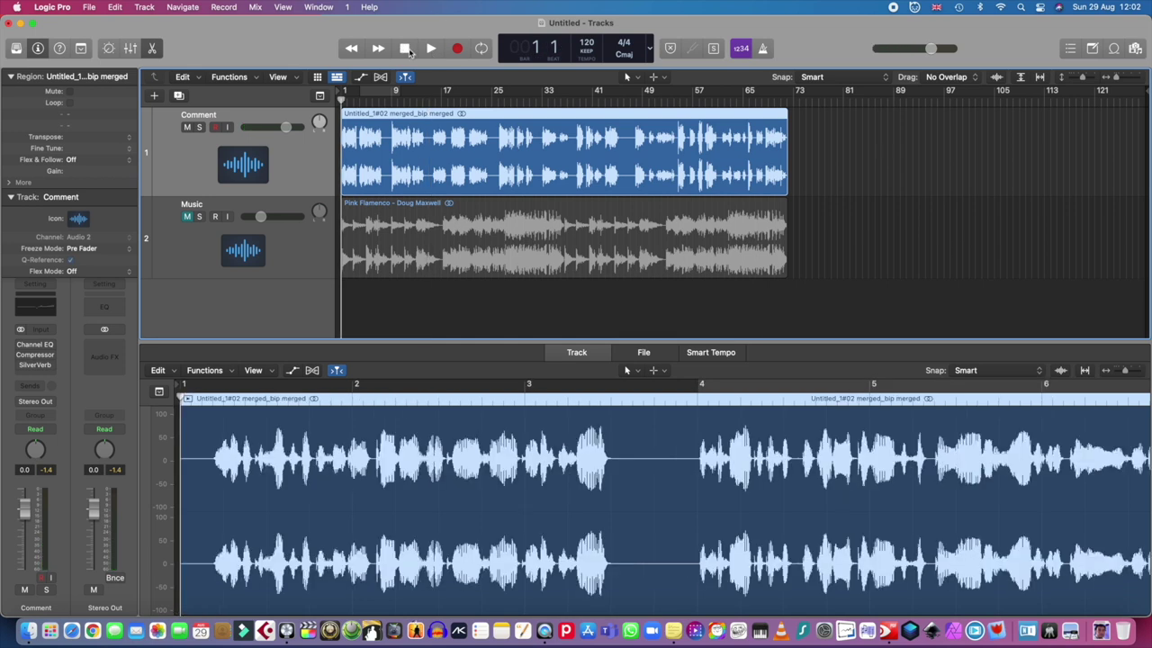
{"action": "left_click", "coordinate": [536, 101]}
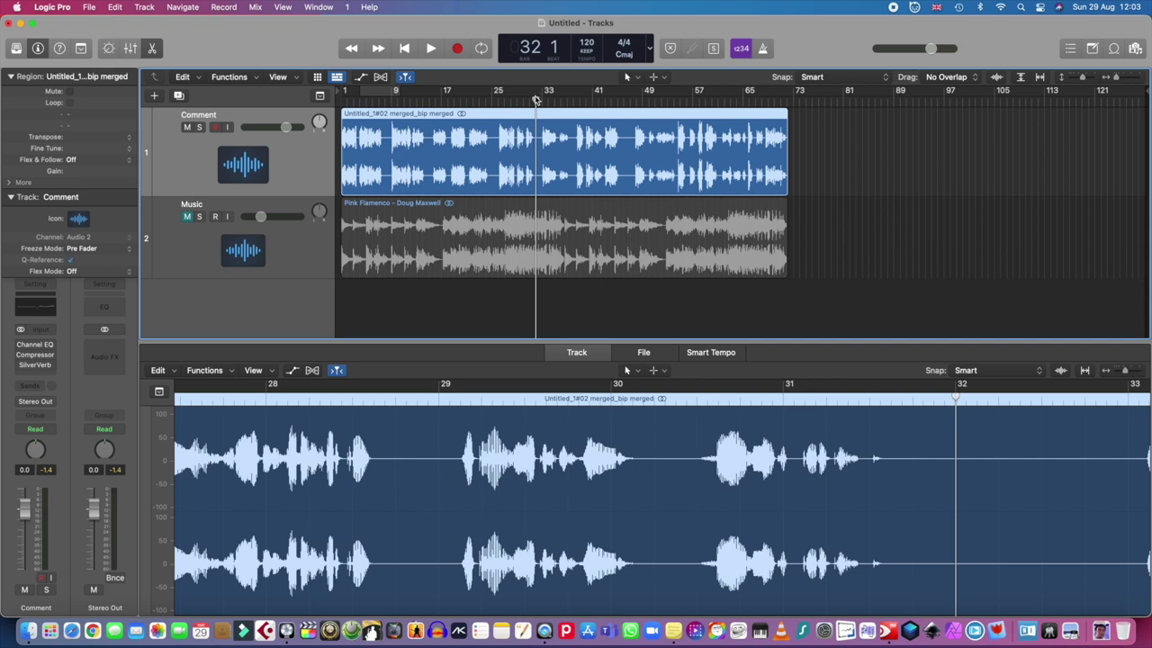
{"action": "key", "text": "space"}
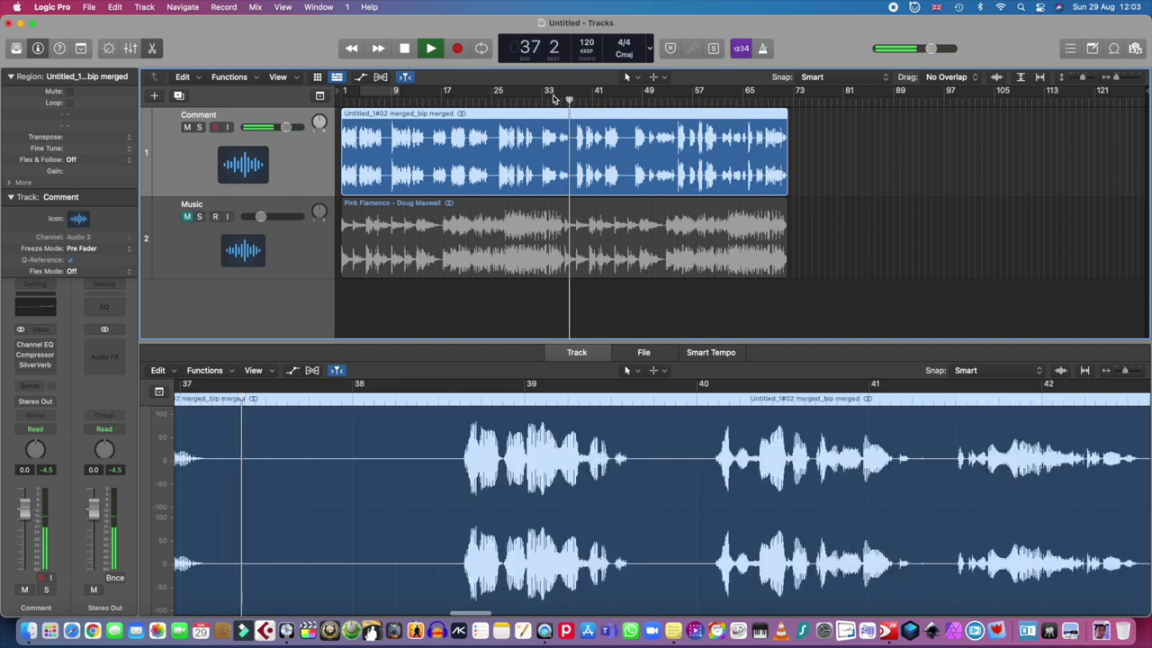
{"action": "left_click", "coordinate": [404, 53]}
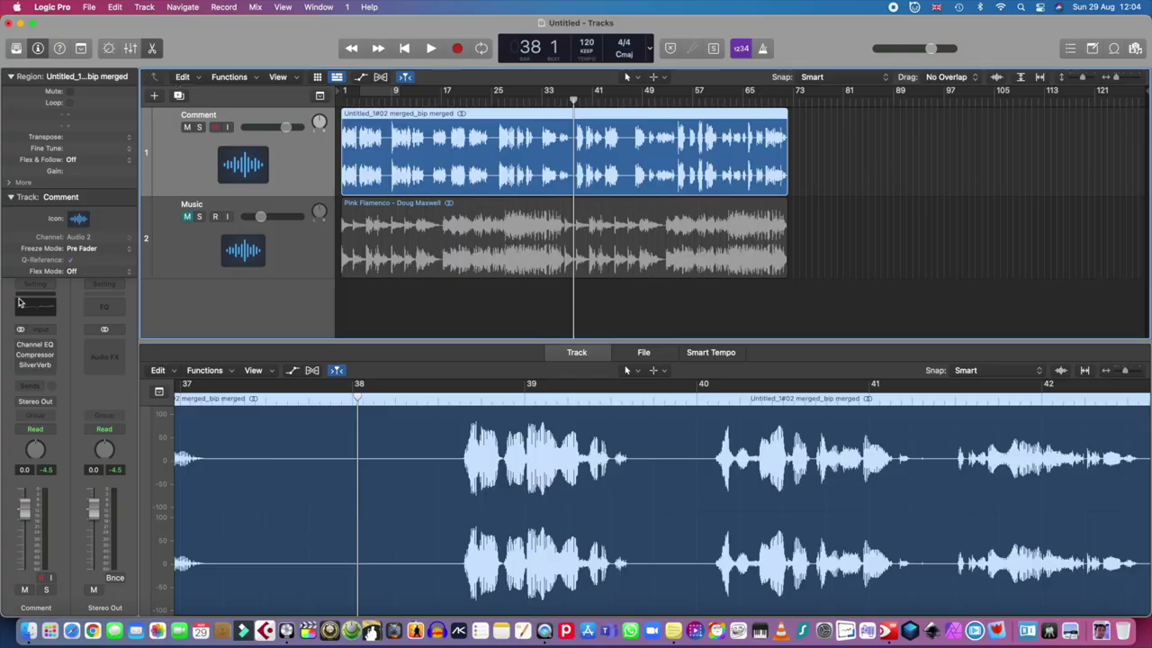
Step: Open the Comment track's Channel EQ, bypass it and play the voice from around bar 2
{"action": "left_click", "coordinate": [36, 345]}
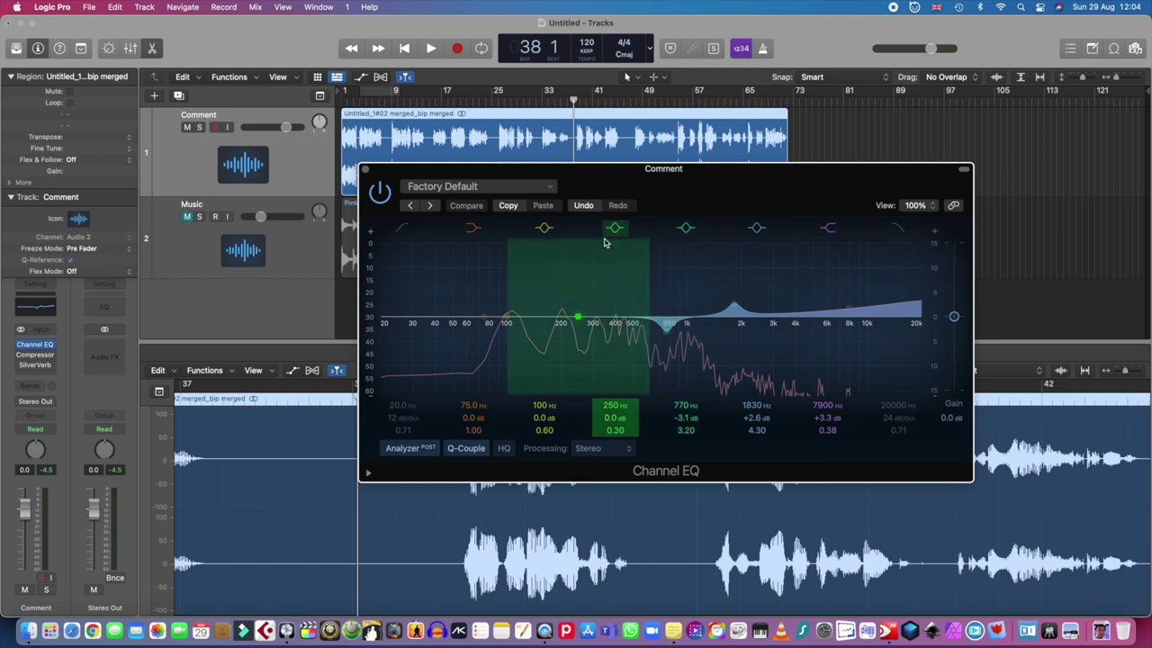
{"action": "left_click", "coordinate": [351, 104]}
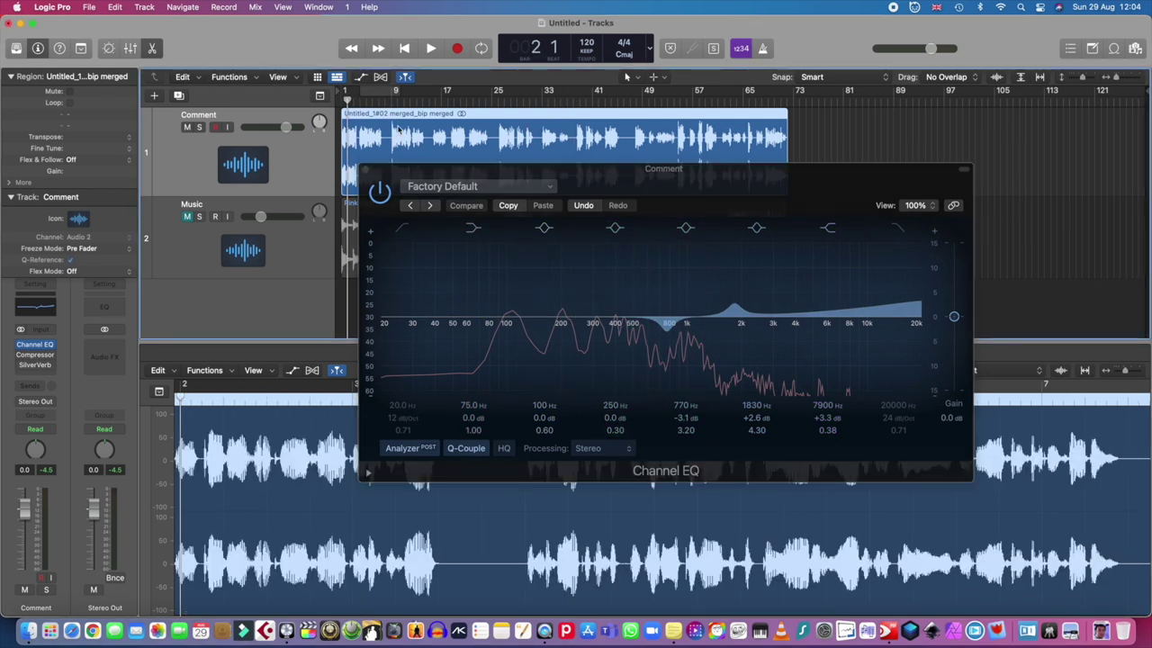
{"action": "left_click", "coordinate": [509, 200]}
{"action": "left_click", "coordinate": [380, 193]}
{"action": "key", "text": "space"}
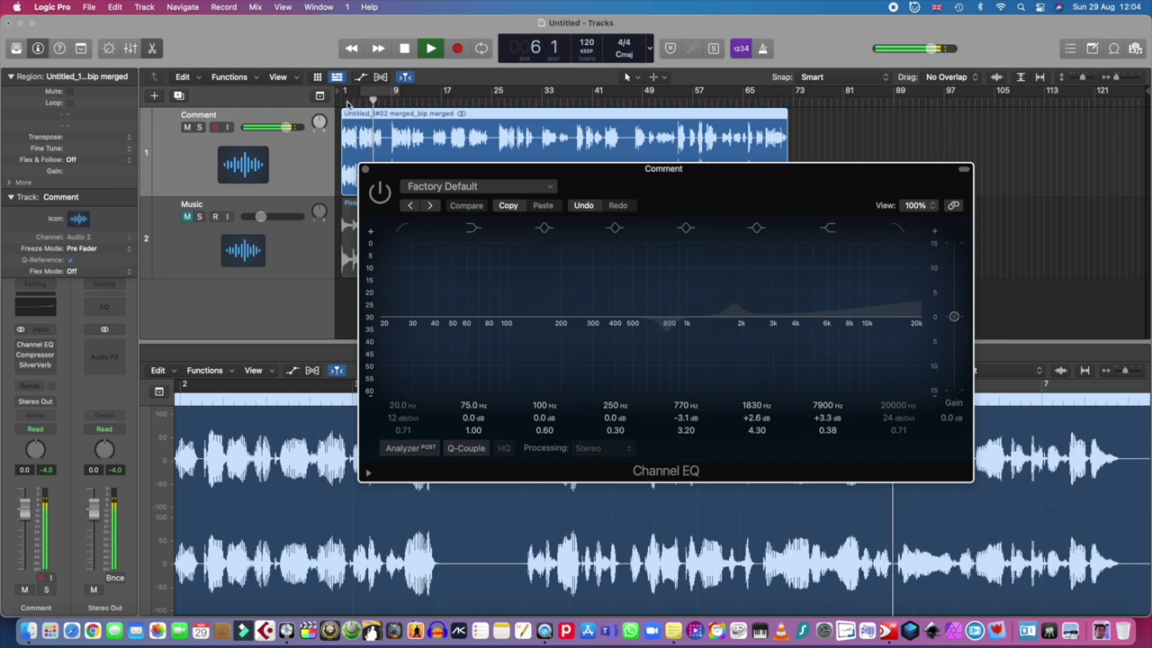
Step: Compare the Comment track from the start with the Channel EQ on and bypassed, leaving it enabled and closing its window
{"action": "double_click", "coordinate": [348, 105]}
{"action": "left_click", "coordinate": [380, 192]}
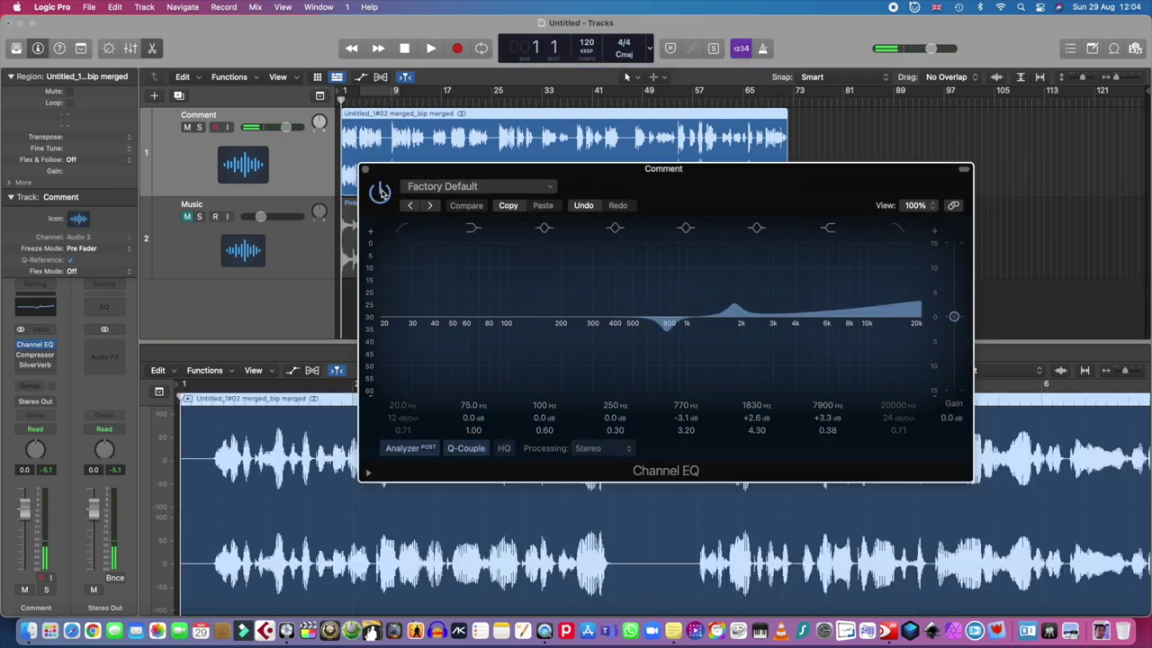
{"action": "double_click", "coordinate": [347, 101]}
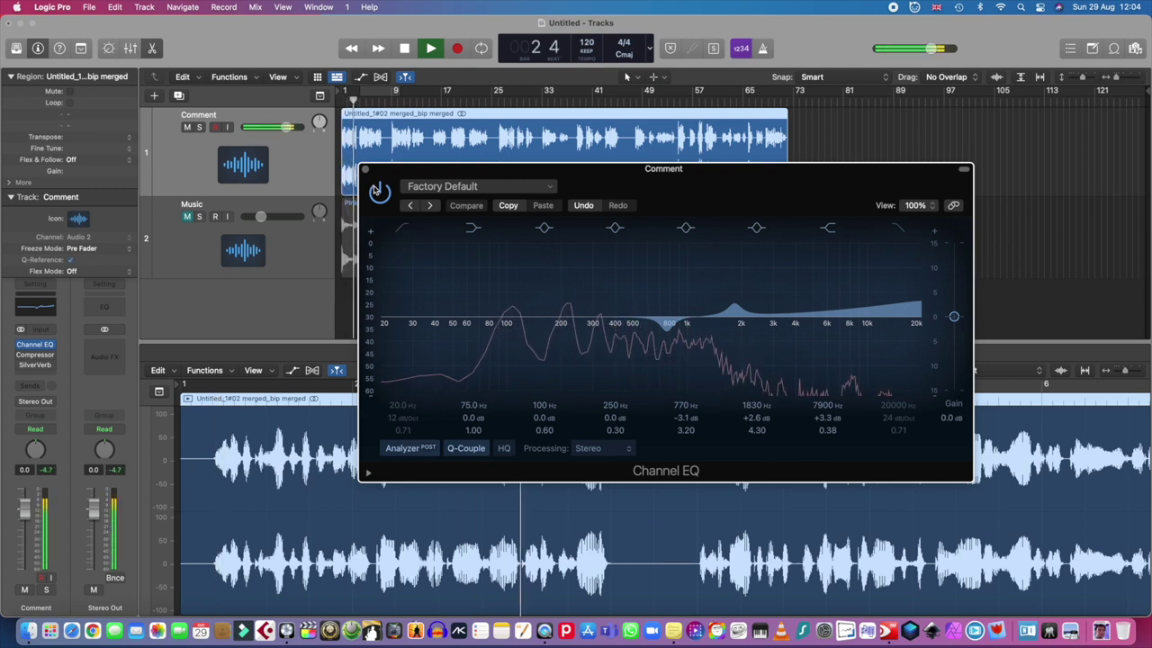
{"action": "left_click", "coordinate": [379, 192]}
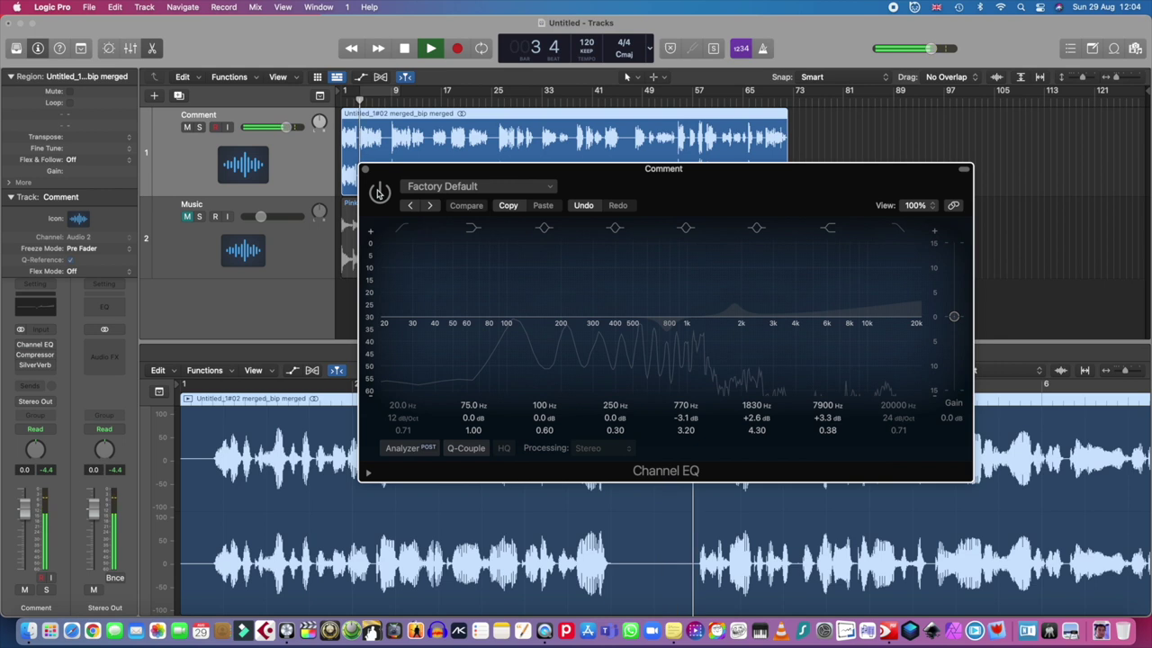
{"action": "left_click", "coordinate": [379, 191]}
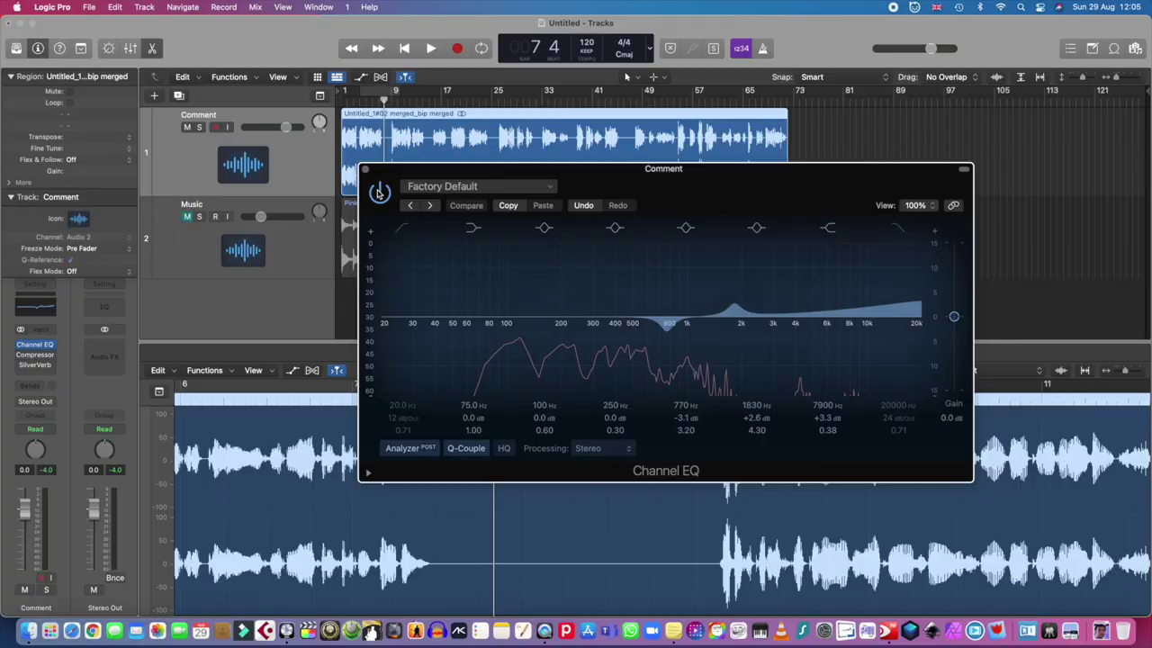
{"action": "left_click", "coordinate": [366, 170]}
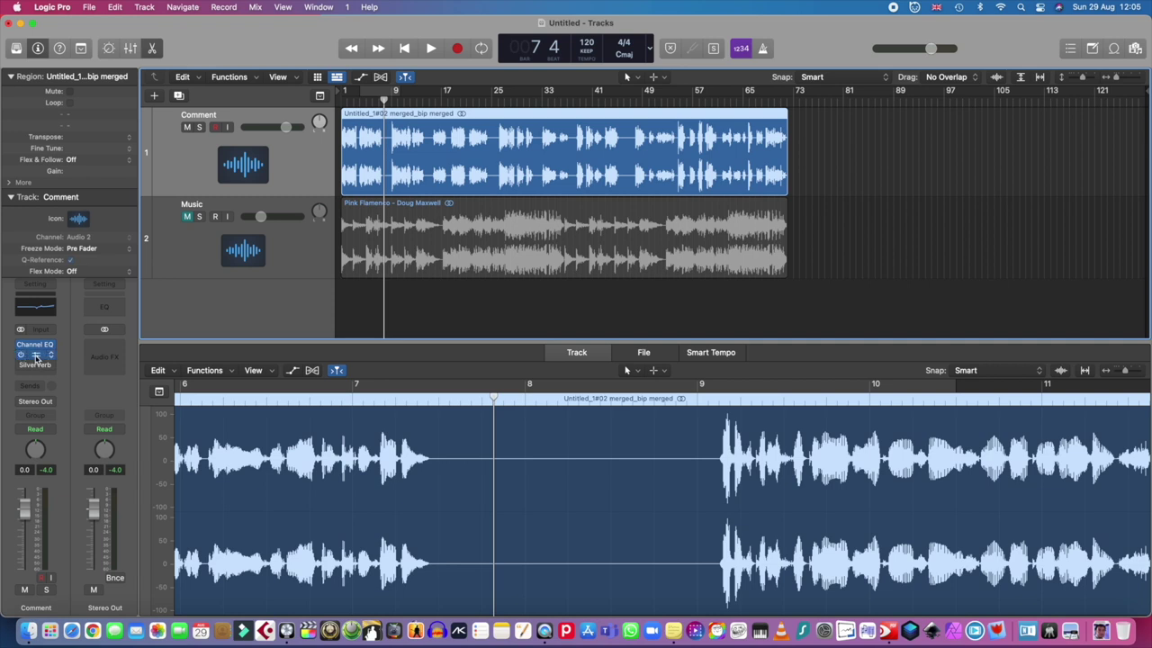
Step: Turn on the Comment track's Compressor and audition the compressed voice from about bar 9
{"action": "left_click", "coordinate": [35, 354]}
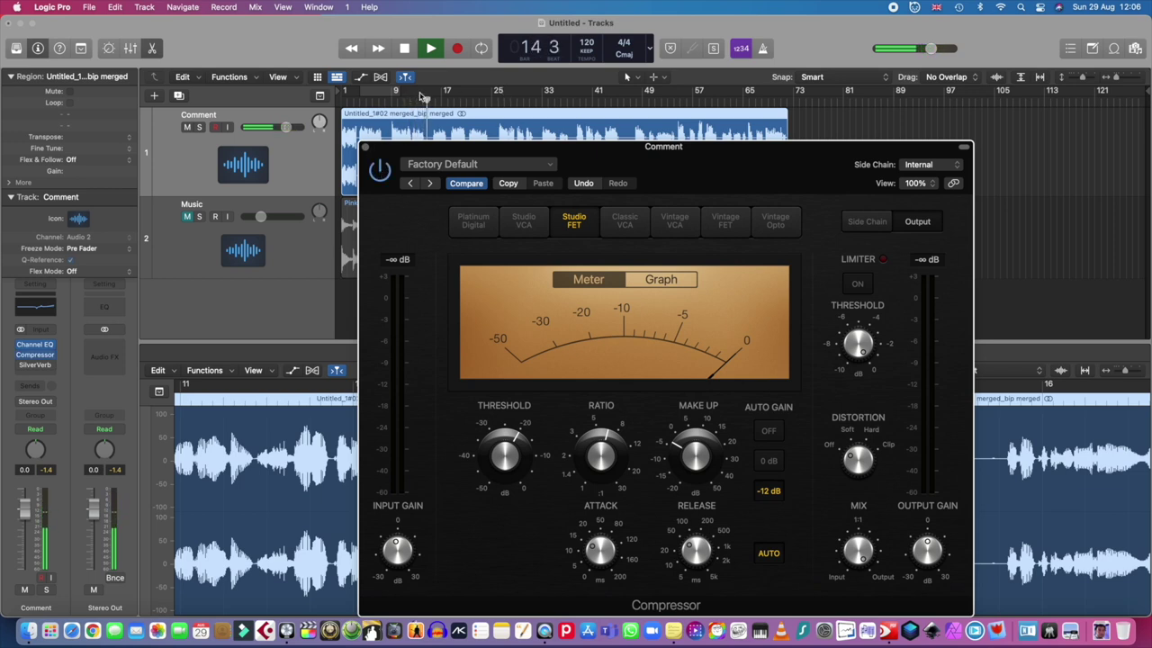
{"action": "left_click", "coordinate": [393, 103]}
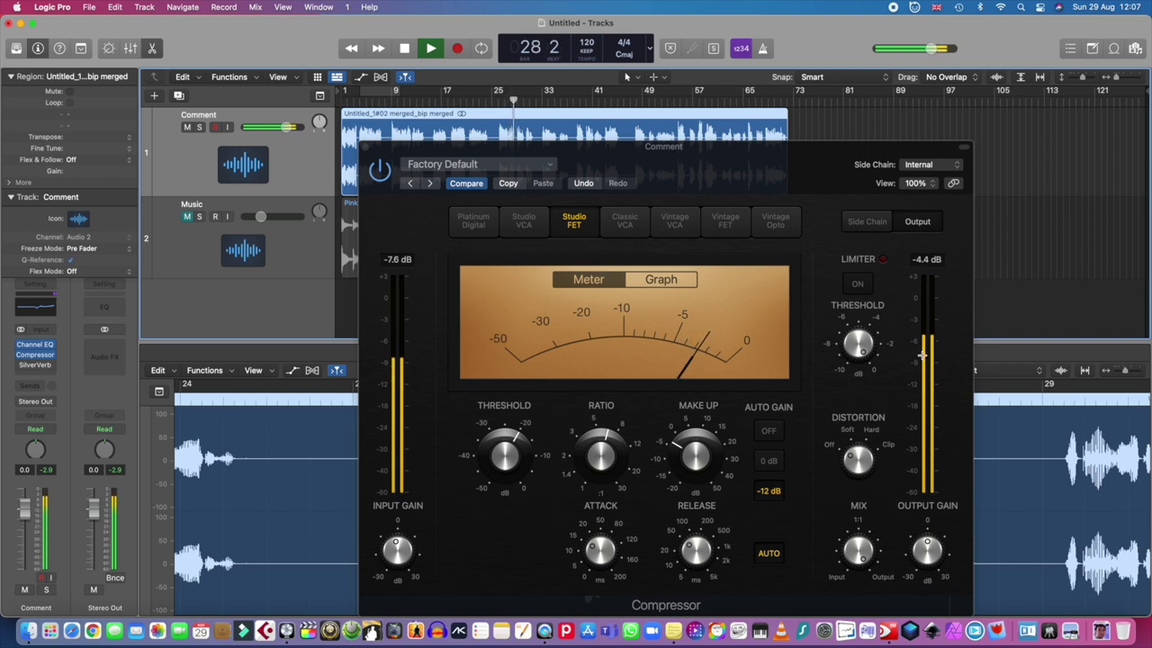
{"action": "key", "text": "space"}
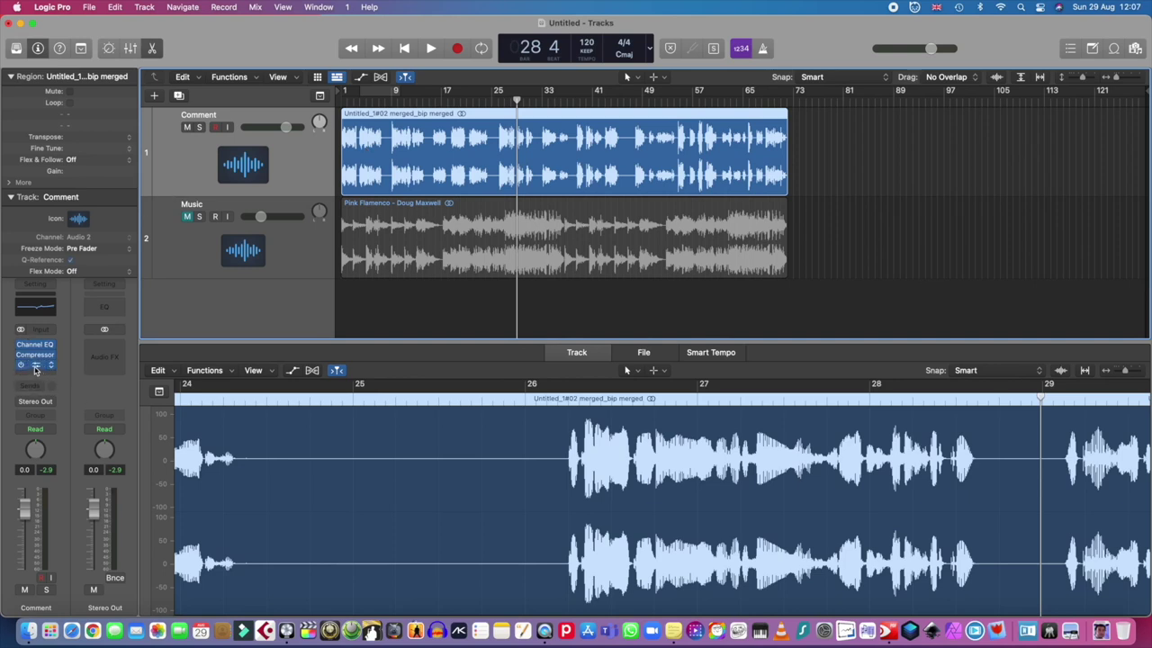
Step: Open the Comment track's SilverVerb, bypass the reverb and play the voice from the start
{"action": "left_click", "coordinate": [36, 365]}
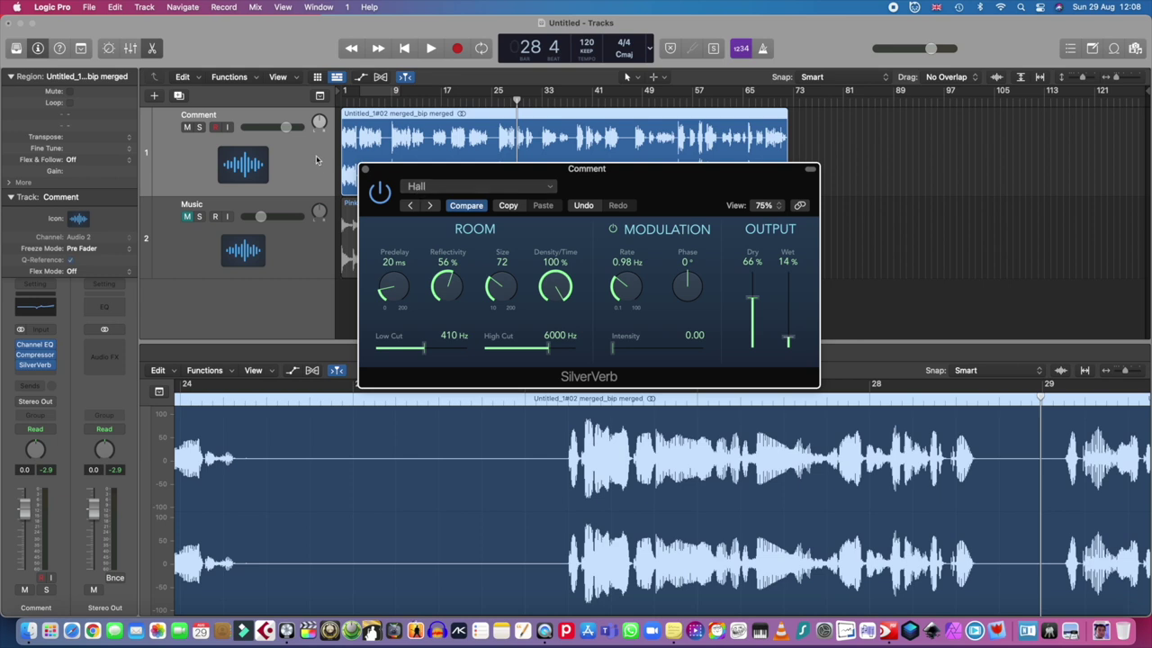
{"action": "left_click", "coordinate": [342, 101]}
{"action": "left_click", "coordinate": [379, 202]}
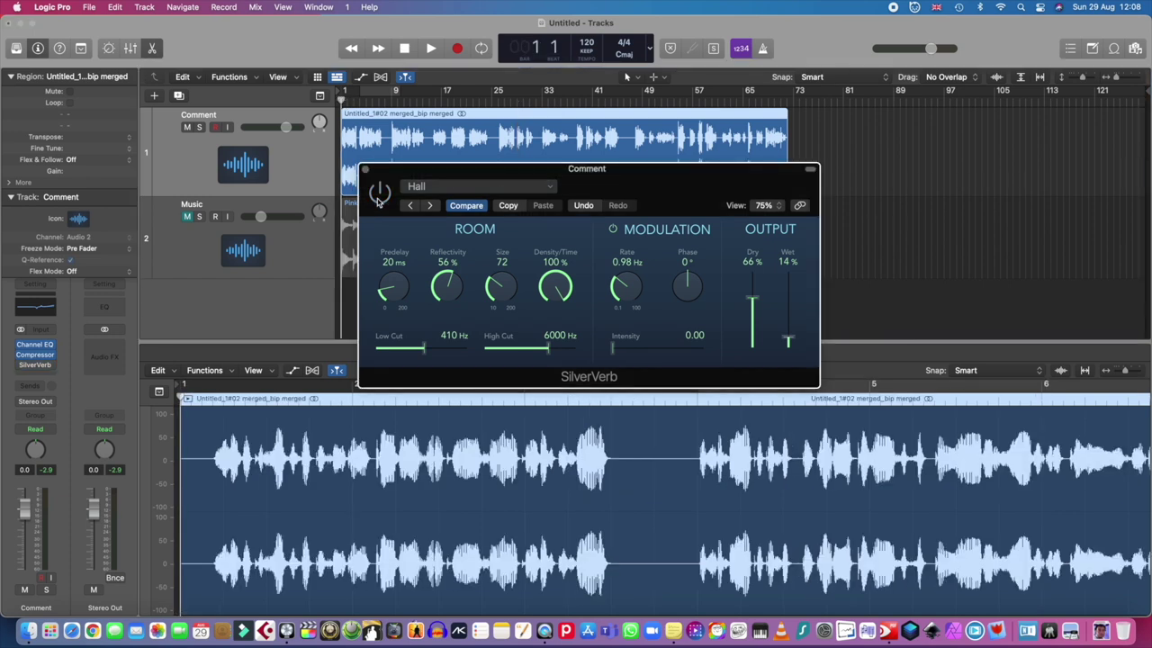
{"action": "left_click", "coordinate": [432, 48]}
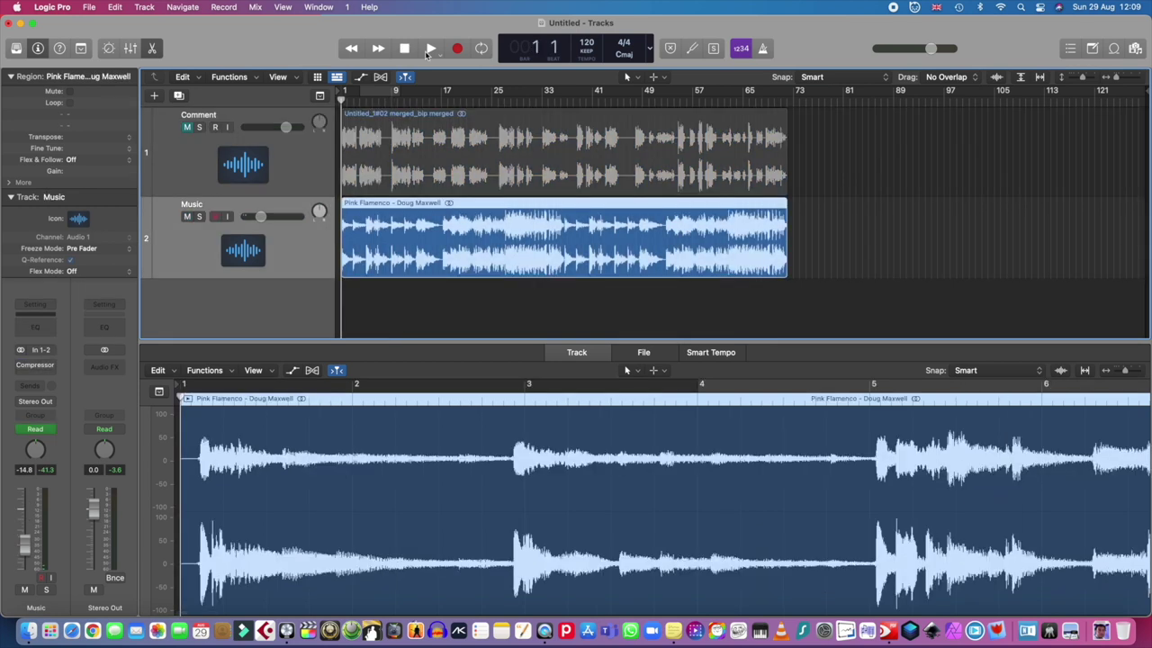
Step: Audition the Music track on its own, raise its volume to about -2.1 dB and return the playhead to the start
{"action": "left_click", "coordinate": [430, 48]}
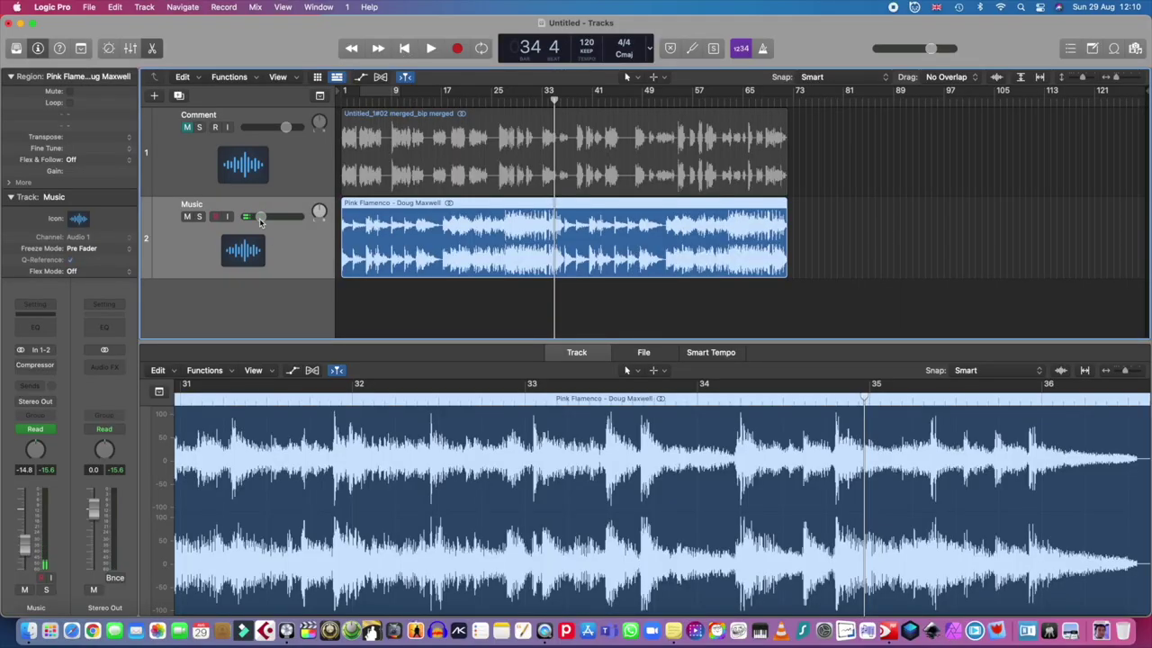
{"action": "left_click_drag", "start_coordinate": [260, 218], "coordinate": [261, 219]}
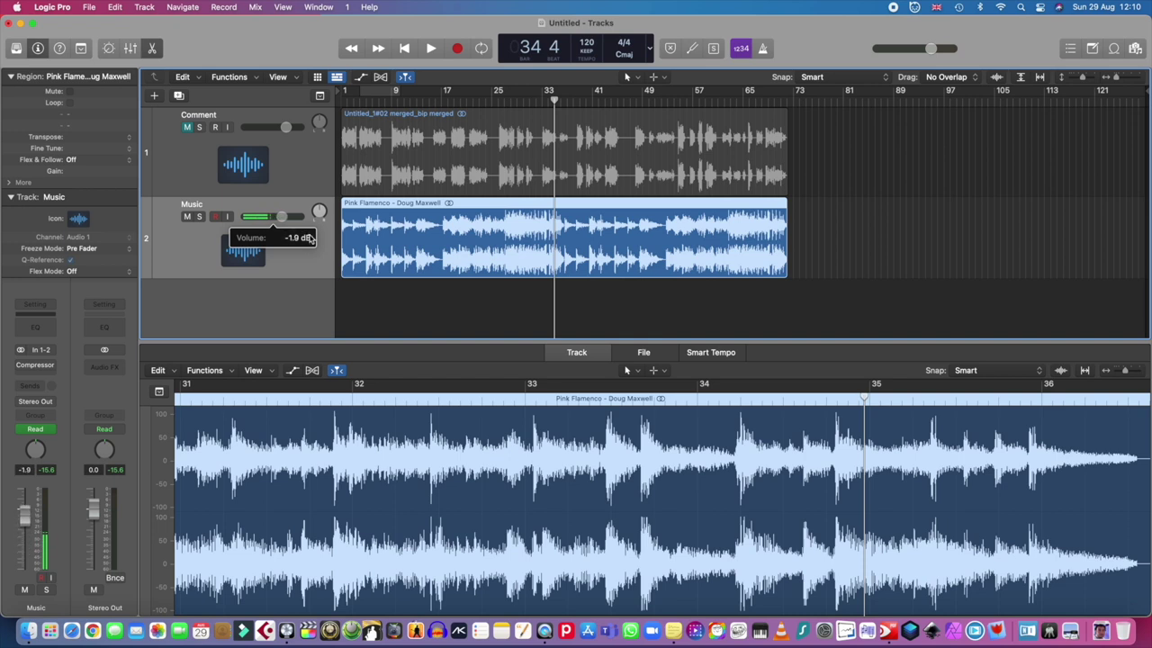
{"action": "left_click_drag", "start_coordinate": [310, 238], "coordinate": [309, 237]}
{"action": "left_click", "coordinate": [403, 52]}
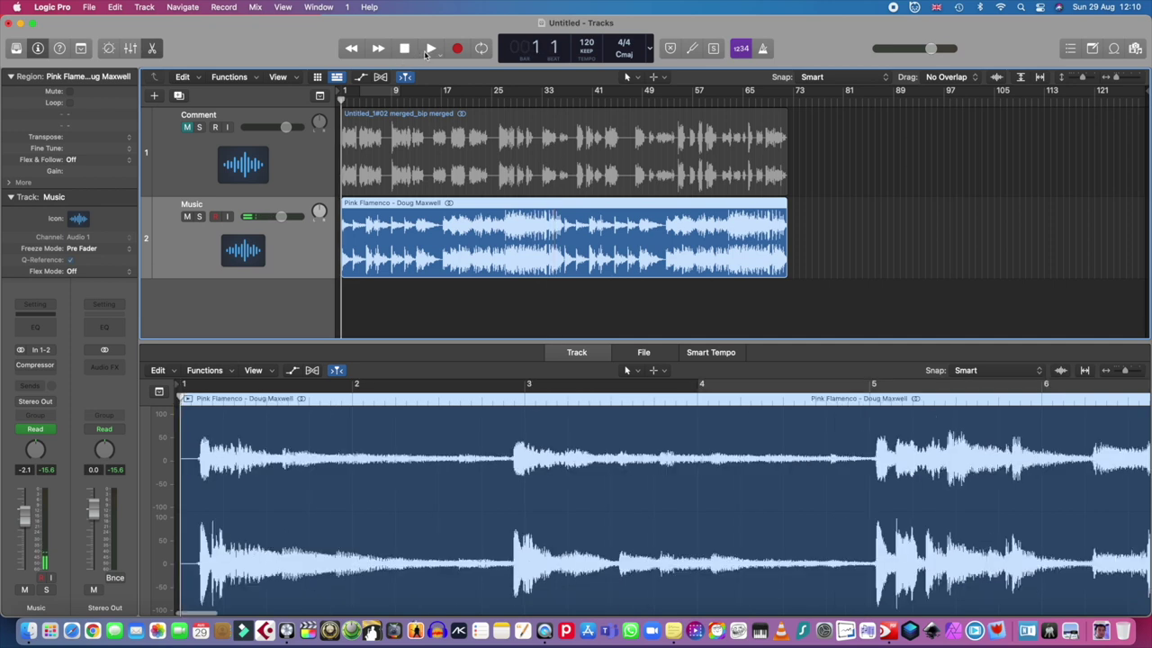
Step: Play the Music track while riding its volume from 0.0 dB to -1.4, -2.3 and -2.9 dB, and stop playback
{"action": "left_click", "coordinate": [430, 49]}
{"action": "left_click_drag", "start_coordinate": [280, 217], "coordinate": [288, 217]}
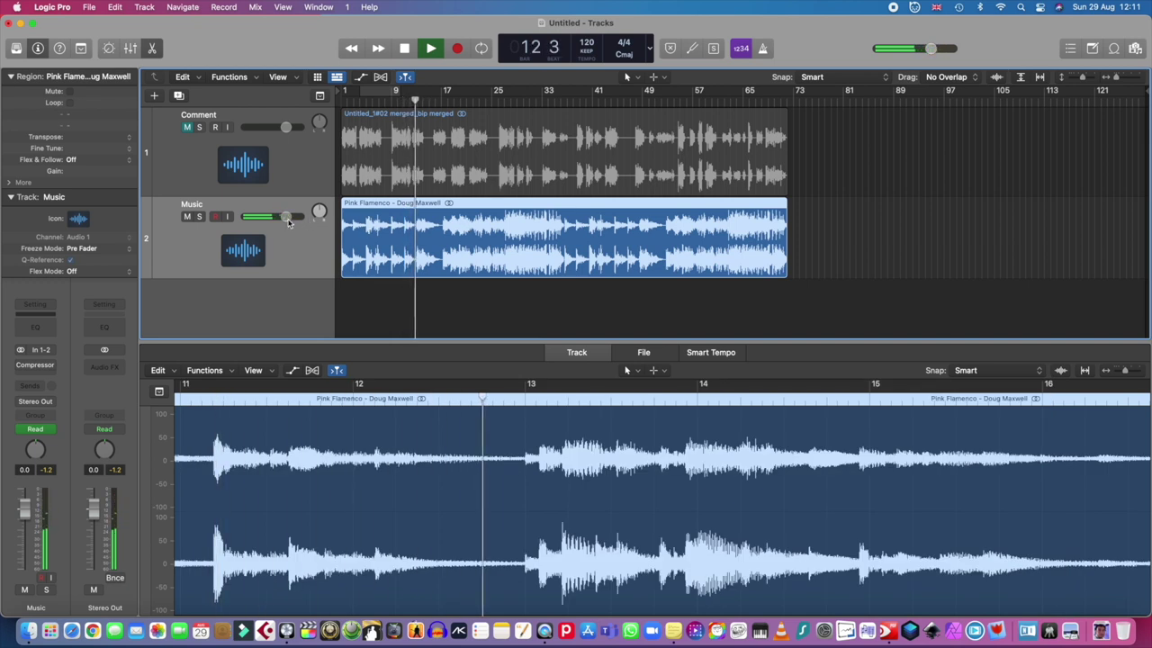
{"action": "left_click_drag", "start_coordinate": [288, 222], "coordinate": [282, 218]}
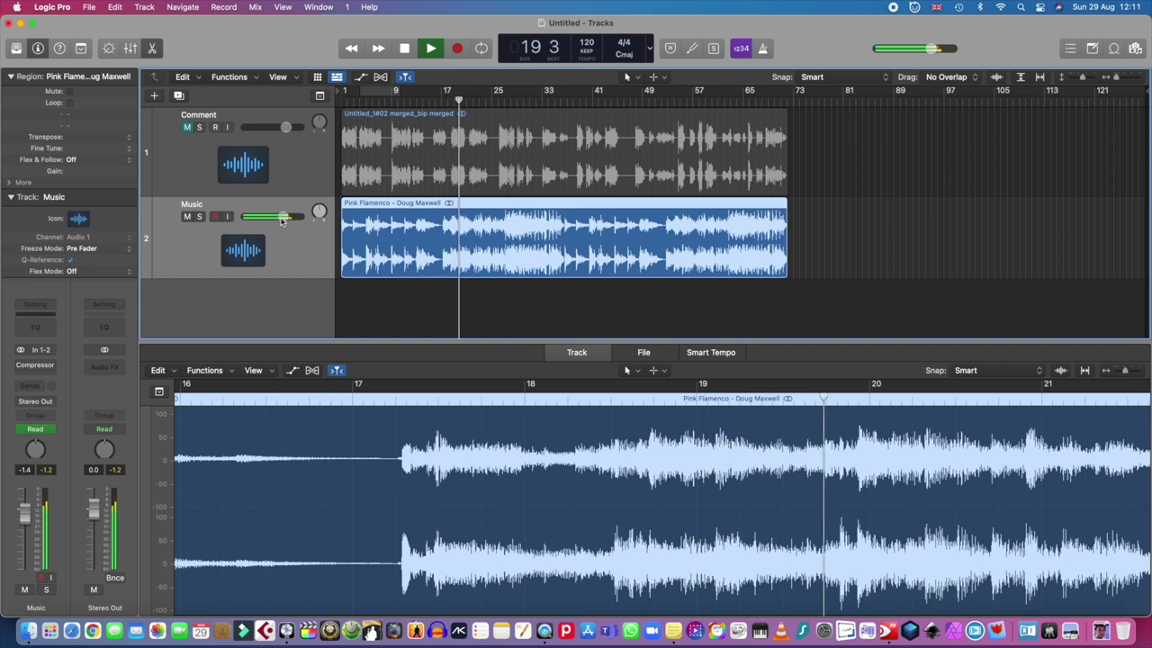
{"action": "left_click_drag", "start_coordinate": [281, 218], "coordinate": [277, 218]}
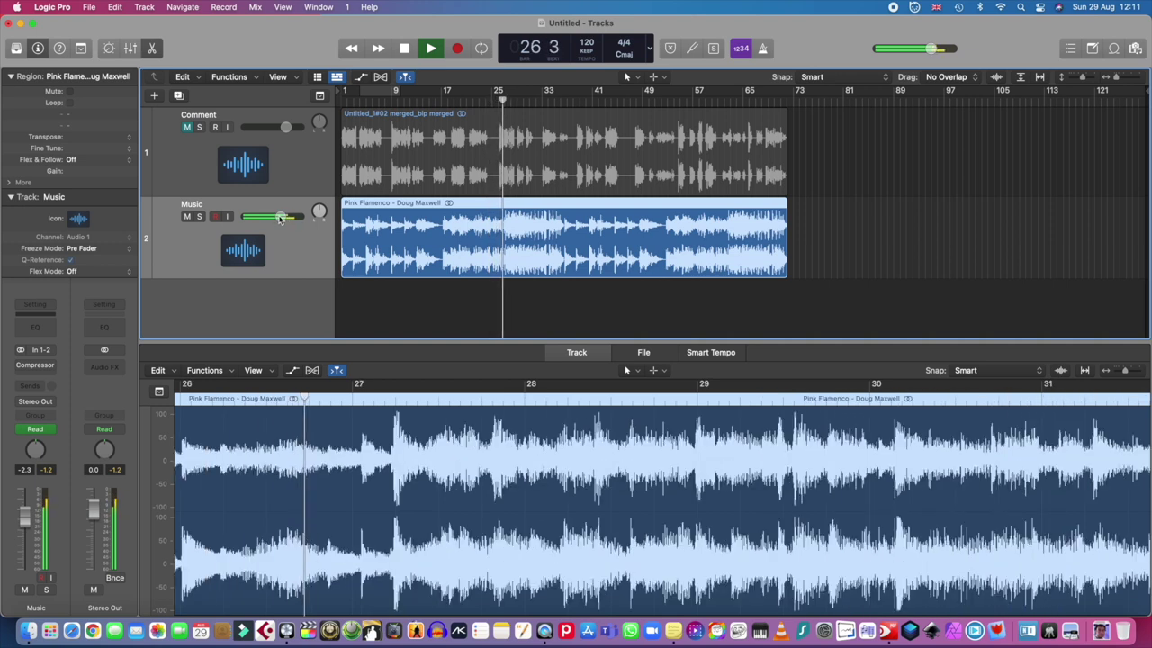
{"action": "left_click", "coordinate": [281, 219]}
{"action": "left_click_drag", "start_coordinate": [280, 219], "coordinate": [277, 219]}
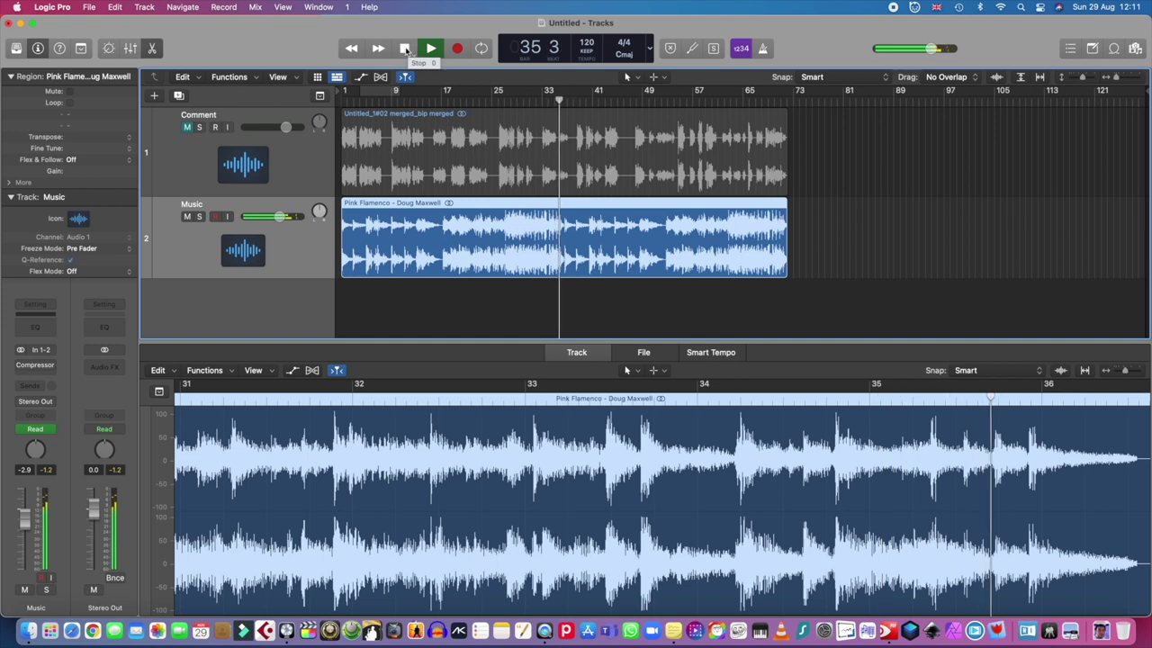
{"action": "left_click", "coordinate": [405, 48]}
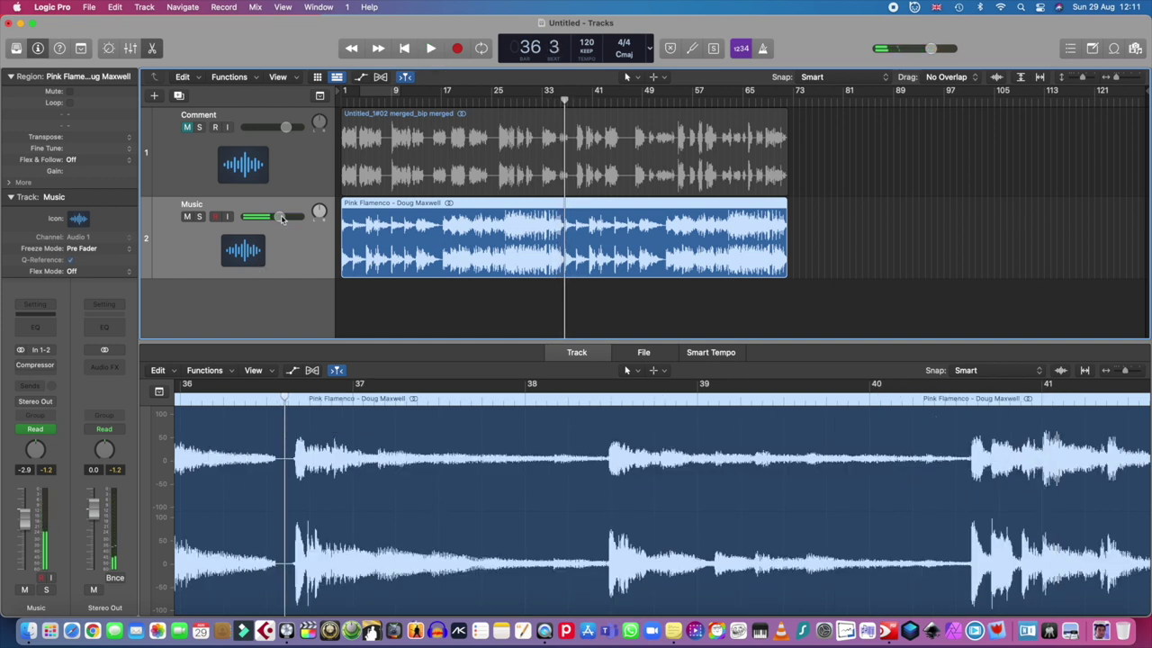
Step: Set the Music track's volume to -14.8 dB, and unmute and select the Comment track
{"action": "left_click_drag", "start_coordinate": [282, 219], "coordinate": [276, 217]}
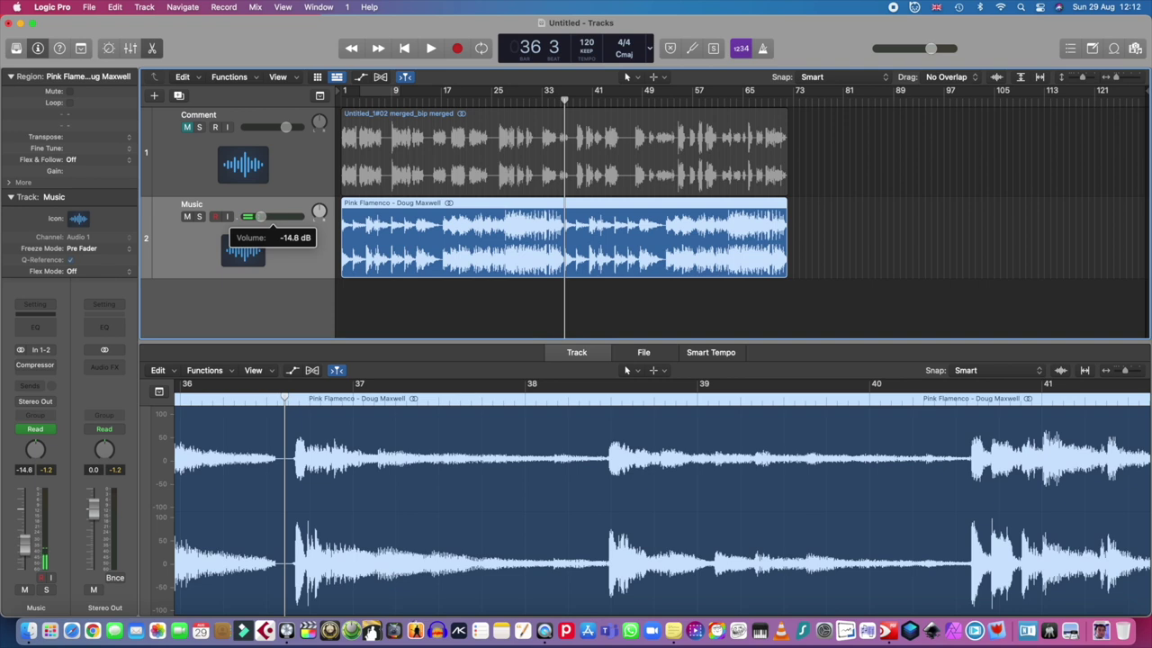
{"action": "left_click", "coordinate": [186, 128]}
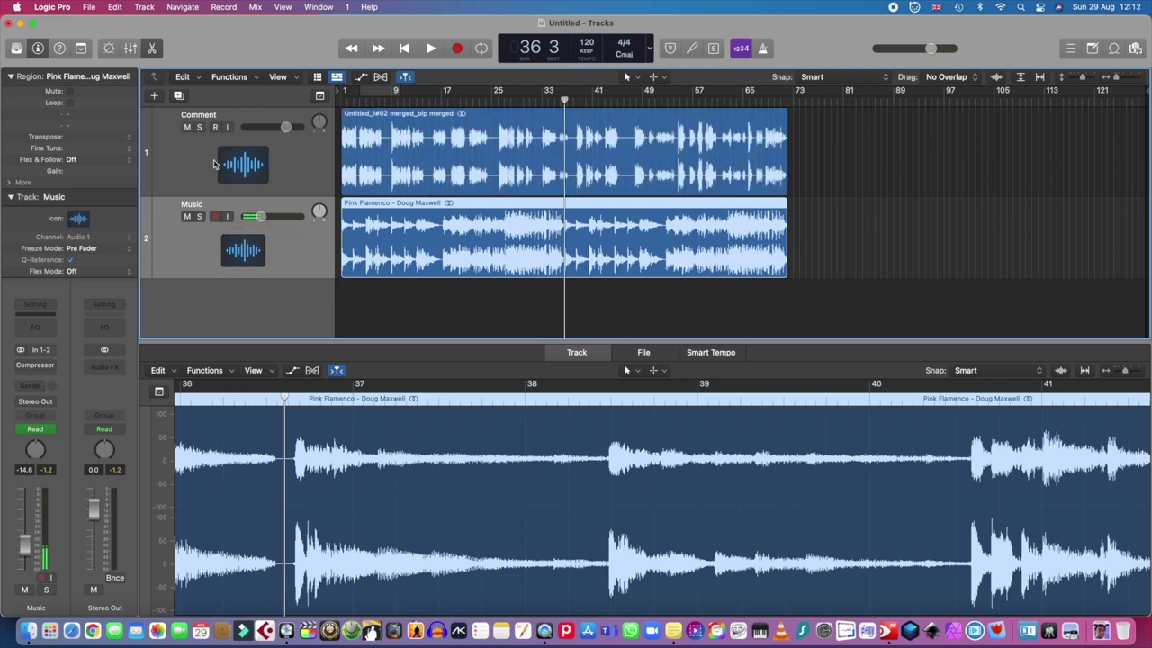
{"action": "left_click", "coordinate": [196, 165]}
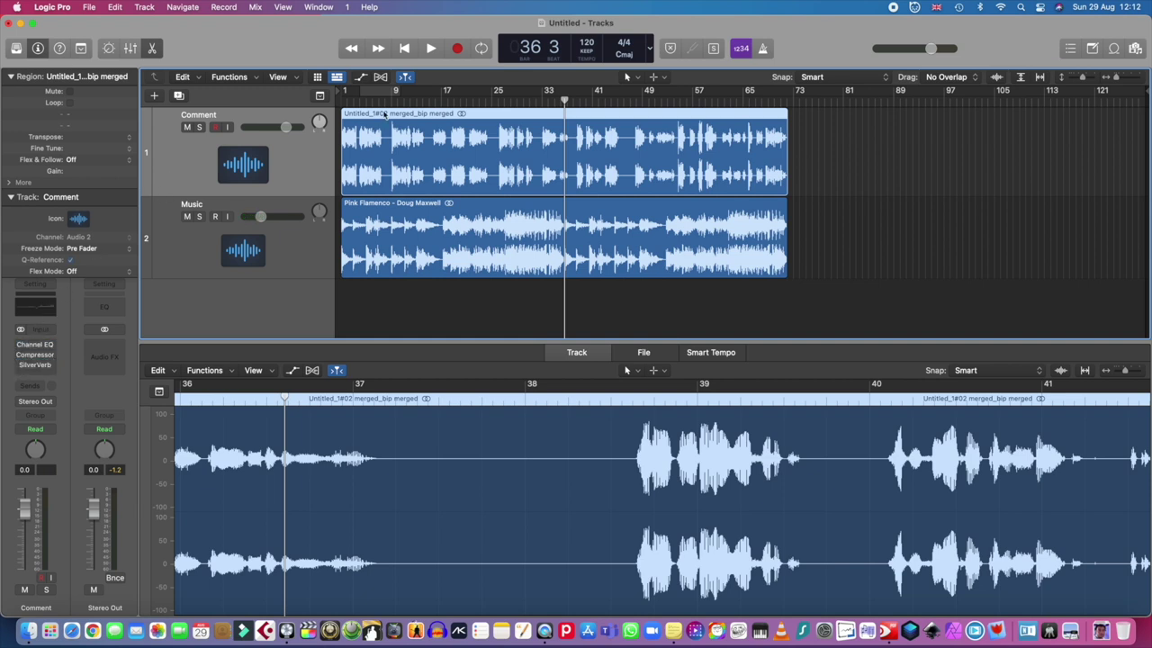
Step: Play the Comment and Music tracks together from the start and again from about bar 24 to judge their balance
{"action": "key", "text": "Return"}
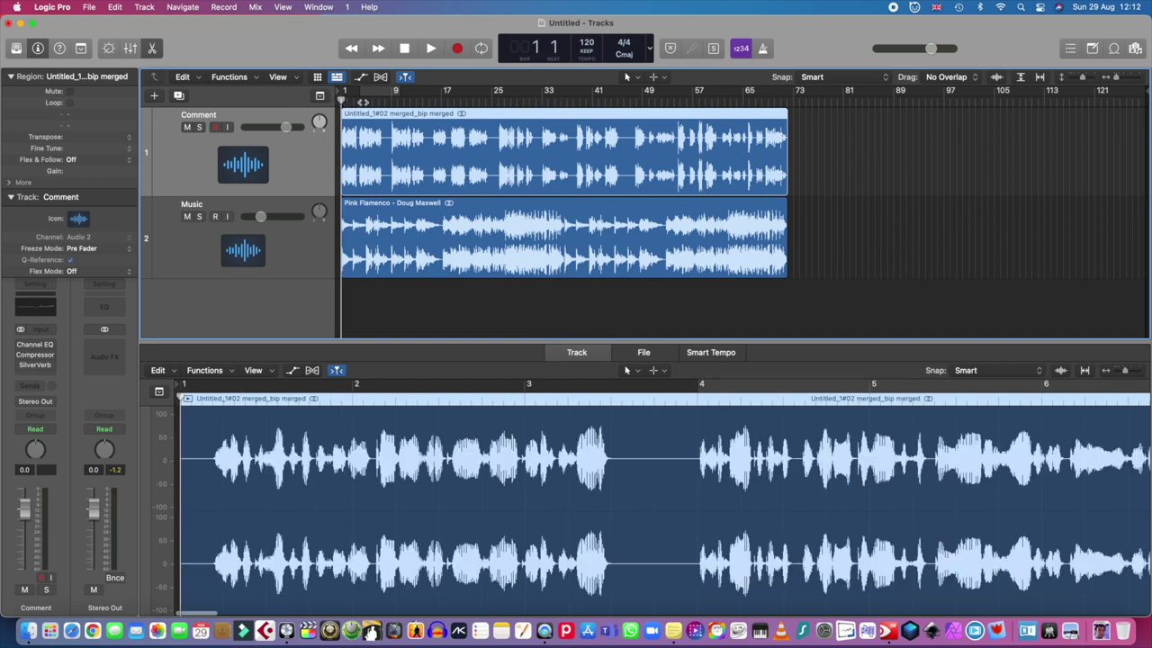
{"action": "left_click", "coordinate": [431, 50]}
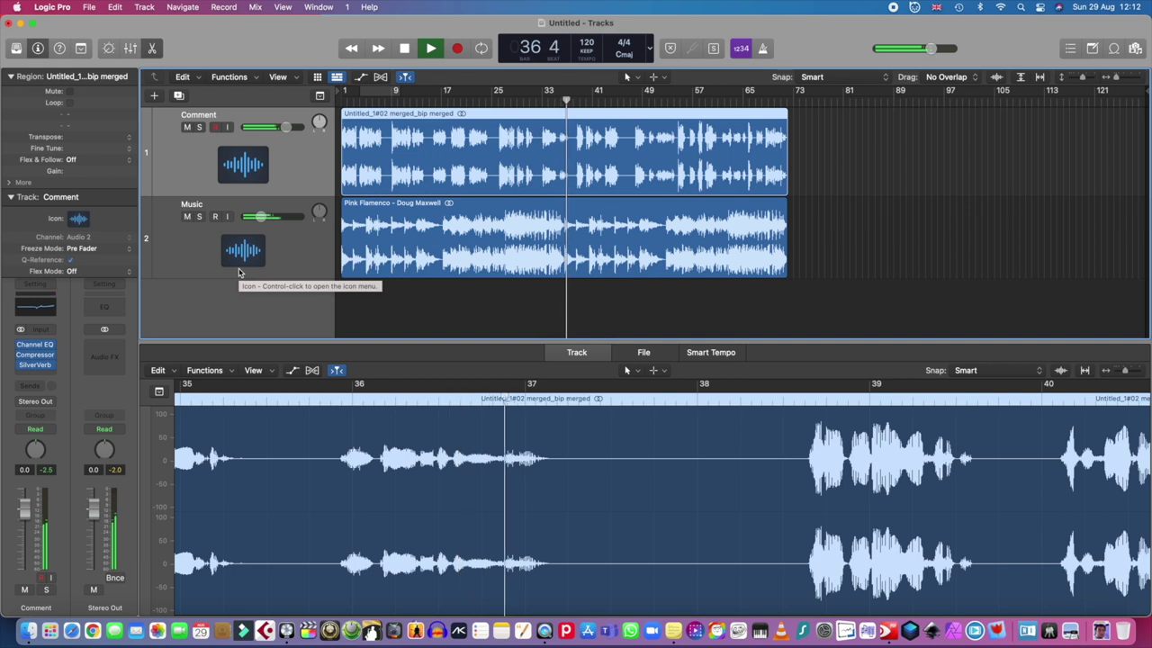
{"action": "left_click", "coordinate": [486, 101]}
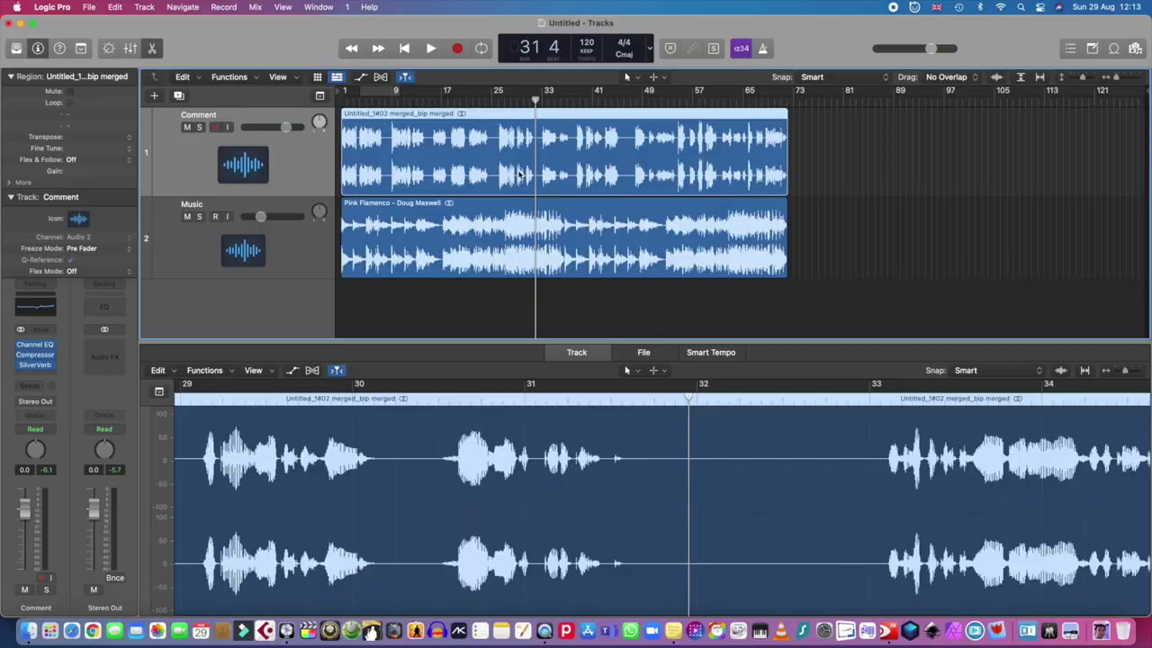
Step: Show the track automation in the arrangement and select the Music track to work on its volume curve
{"action": "left_click", "coordinate": [361, 77]}
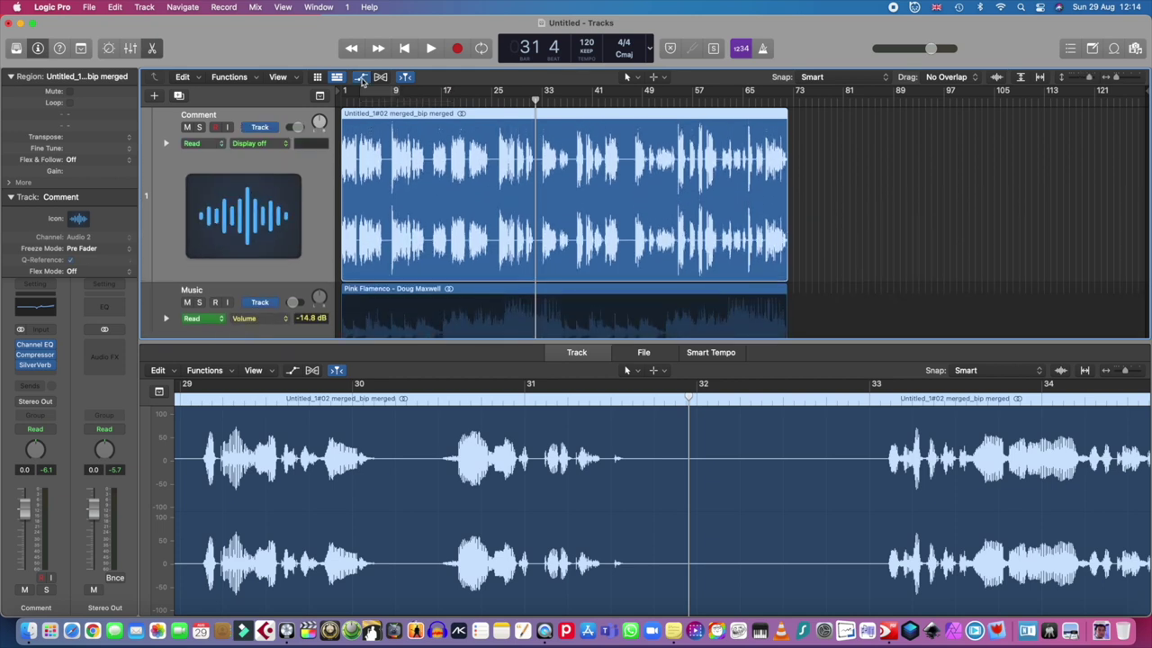
{"action": "scroll", "coordinate": [463, 233], "scroll_direction": "down", "scroll_amount": 4}
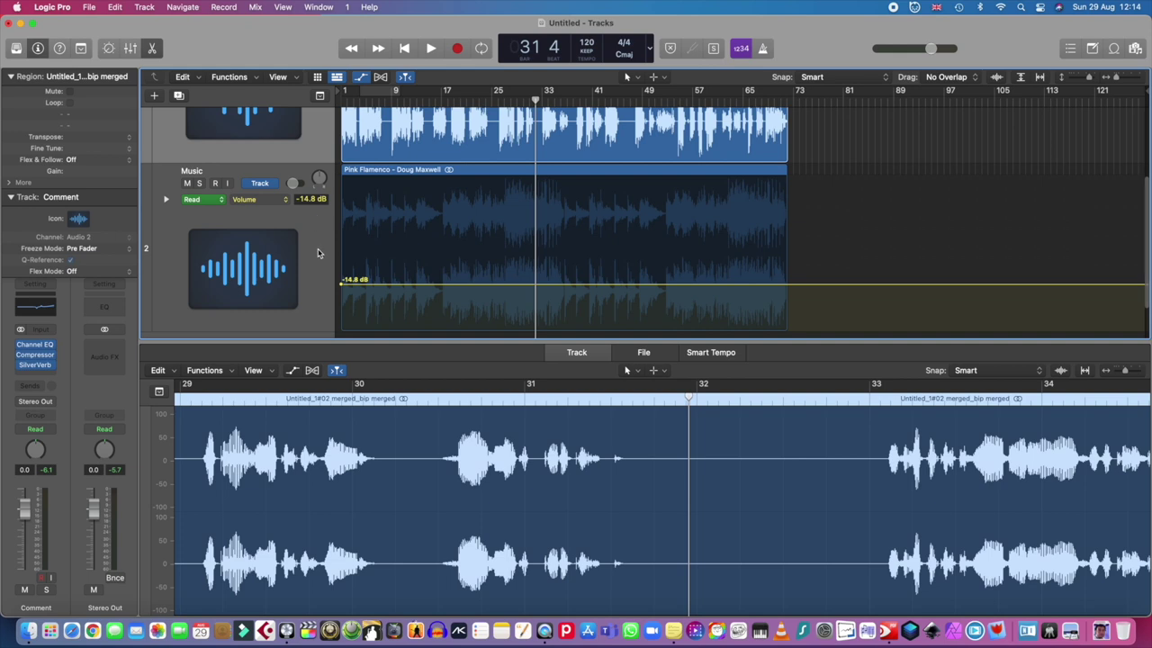
{"action": "scroll", "coordinate": [317, 253], "scroll_direction": "down", "scroll_amount": 1}
{"action": "left_click", "coordinate": [362, 274]}
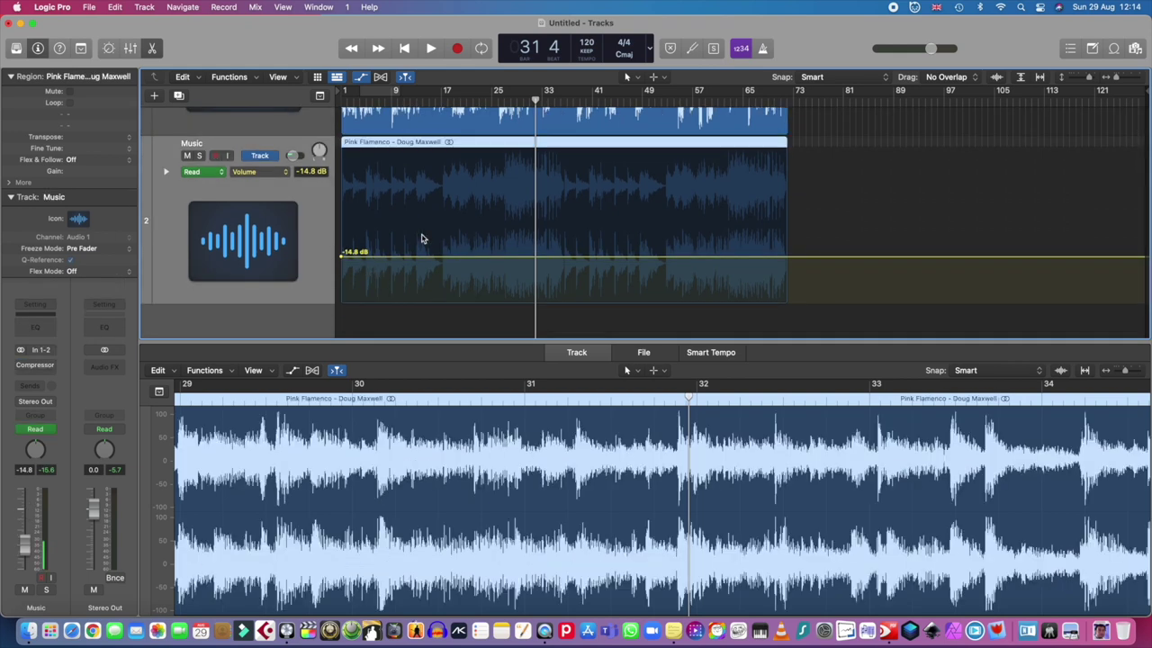
Step: Add volume automation points around the Music track's loud passage, about bars 27 to 35, and lower that passage to -17.2 dB
{"action": "left_click", "coordinate": [502, 260]}
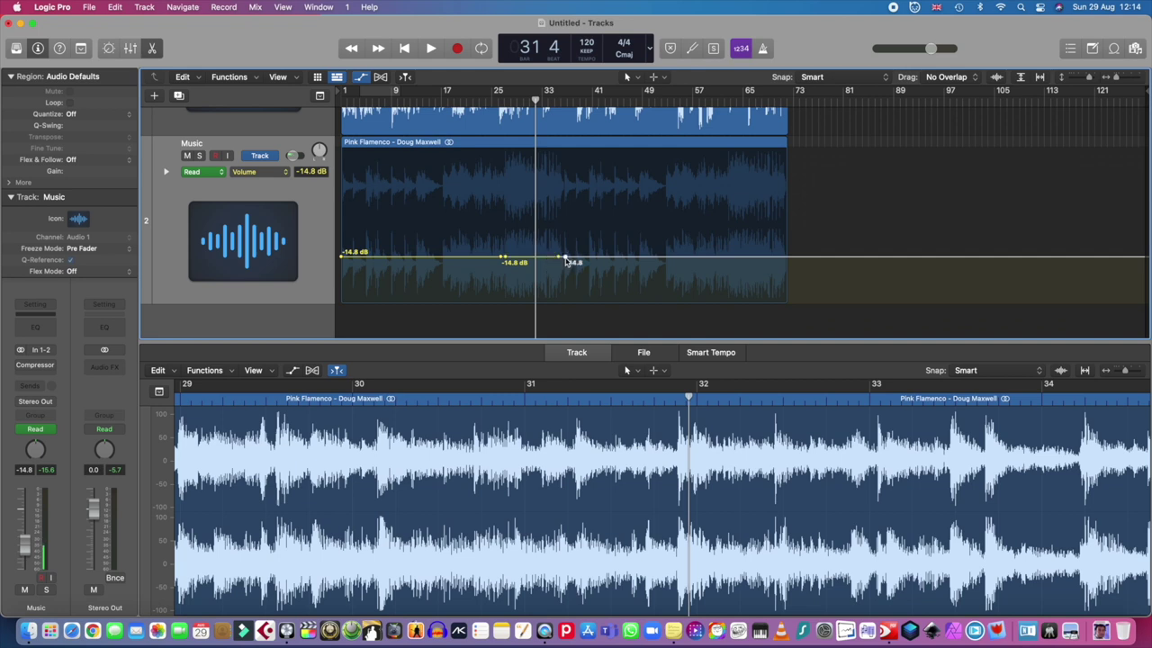
{"action": "left_click_drag", "start_coordinate": [544, 261], "coordinate": [543, 265]}
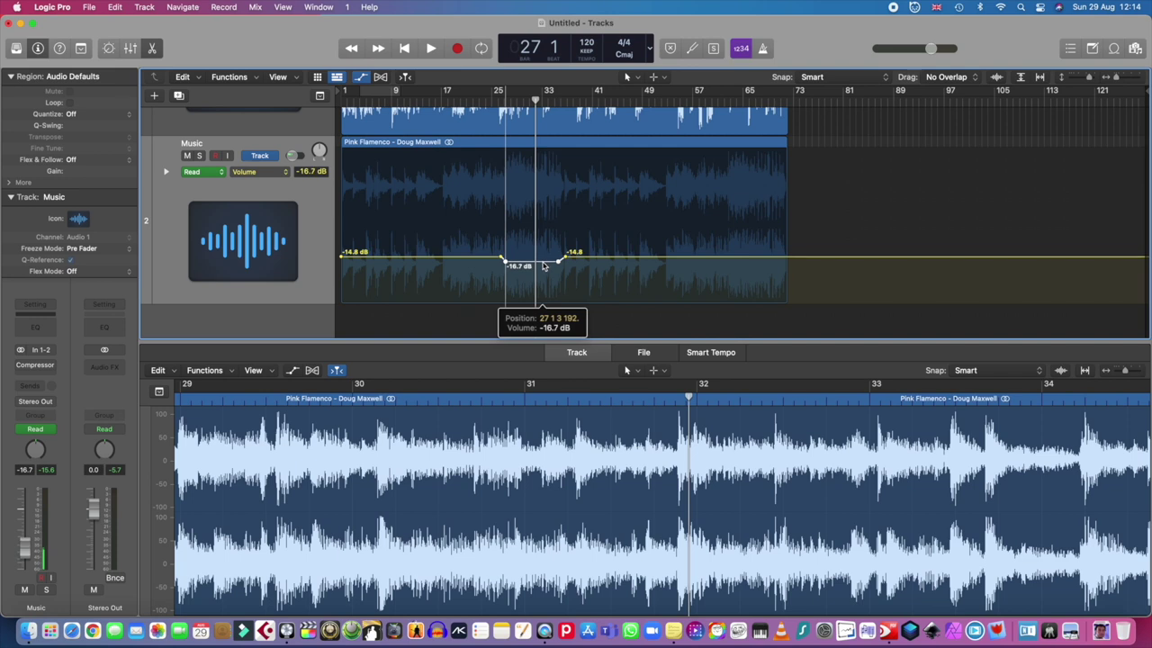
{"action": "left_click_drag", "start_coordinate": [543, 267], "coordinate": [543, 267]}
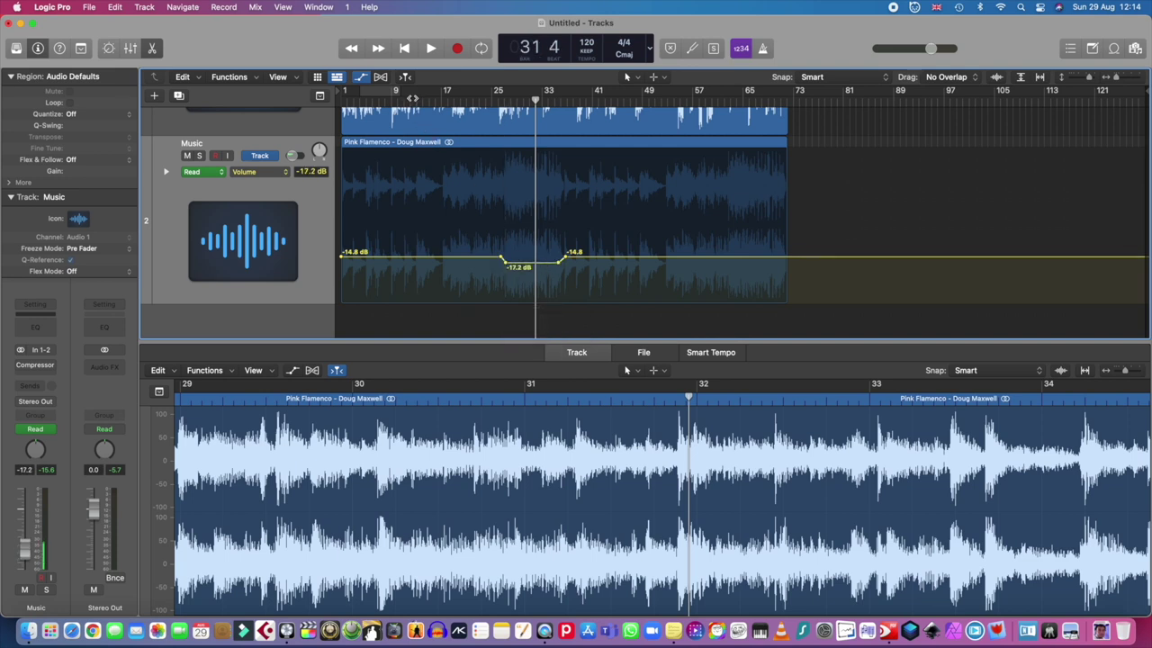
Step: Play from bar 13 and again from about bar 25, comparing the automated loud Music passage at -14.7 dB and then lowering it to about -17.6 dB
{"action": "left_click", "coordinate": [414, 99]}
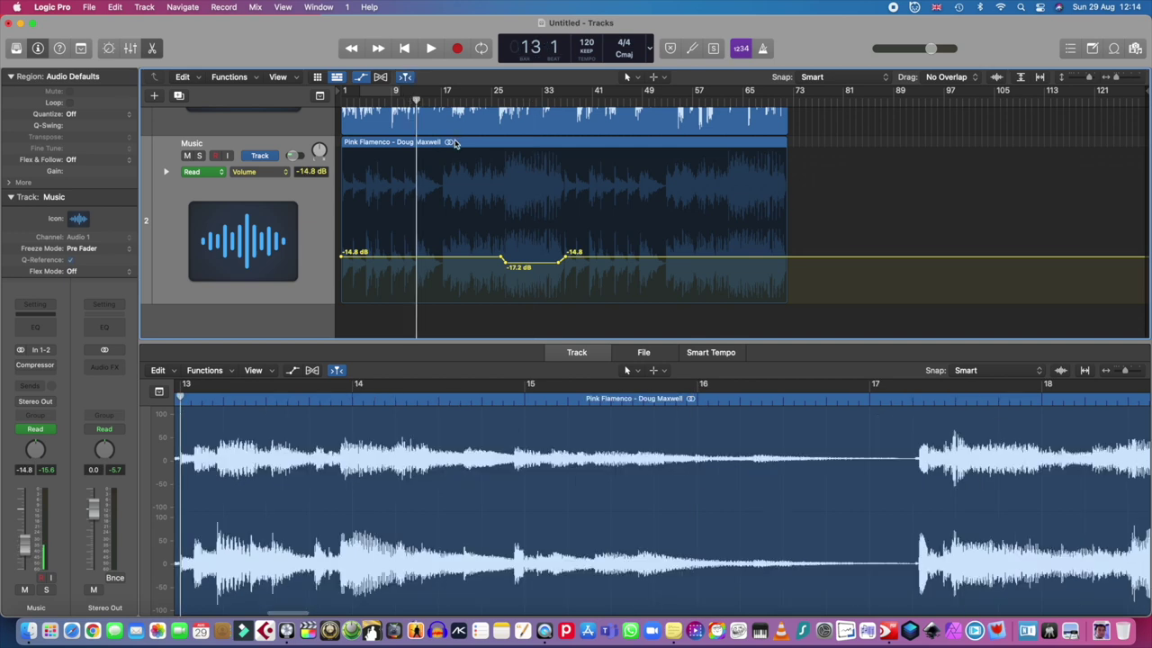
{"action": "key", "text": "space"}
{"action": "left_click_drag", "start_coordinate": [538, 265], "coordinate": [538, 257]}
{"action": "left_click", "coordinate": [493, 99]}
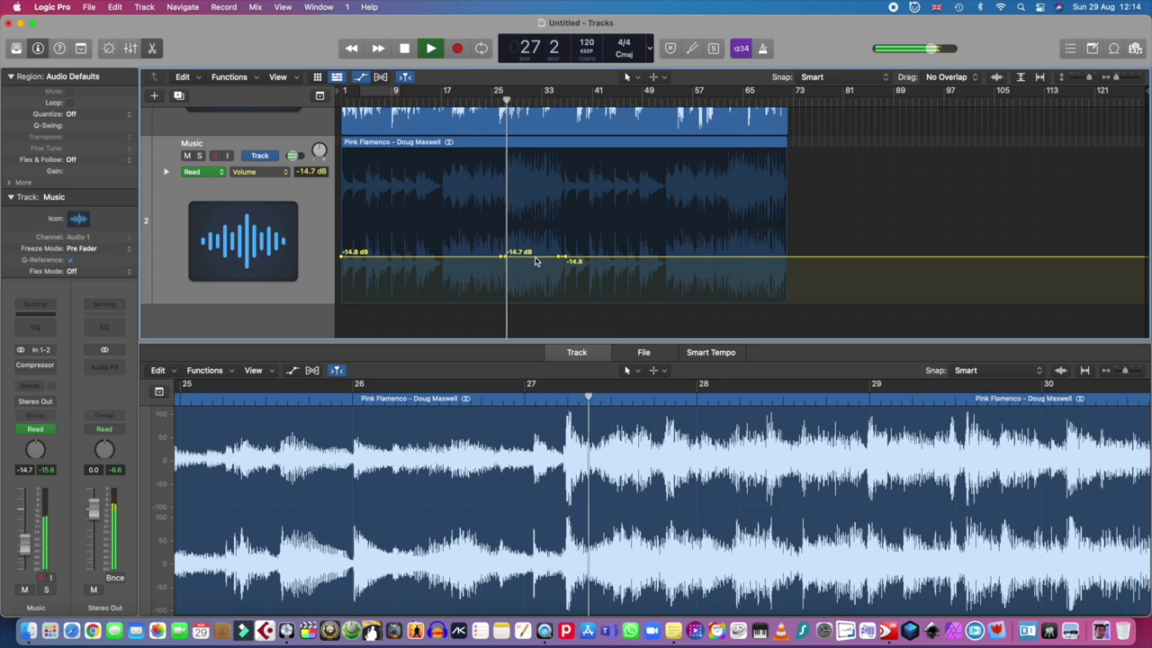
{"action": "left_click_drag", "start_coordinate": [536, 261], "coordinate": [536, 269]}
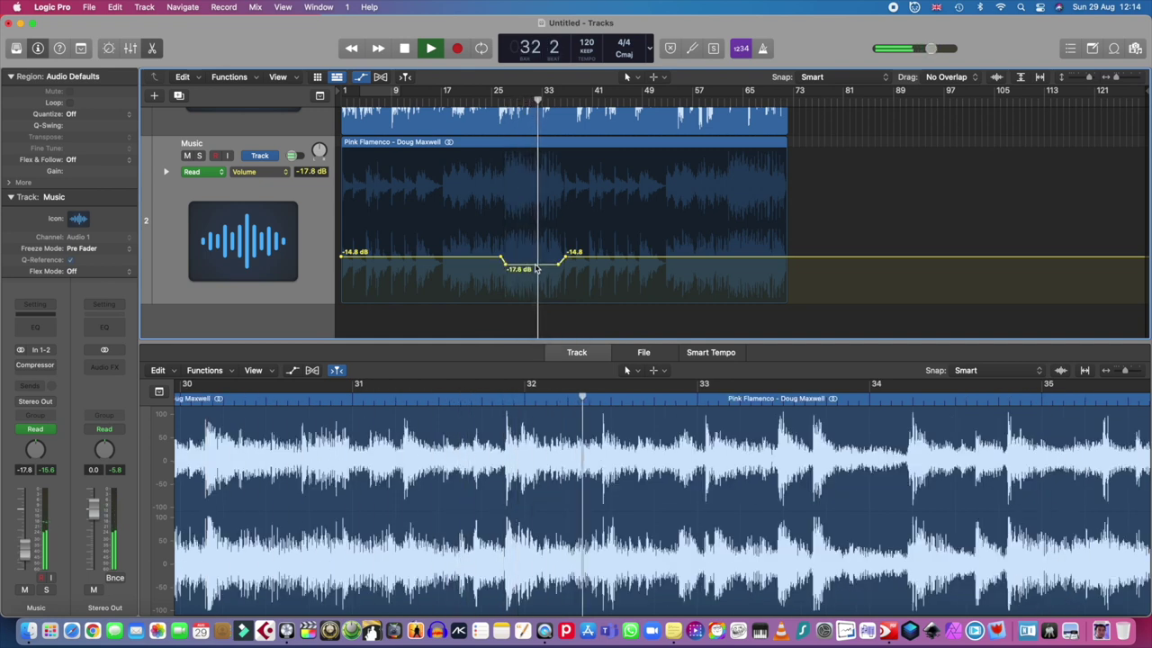